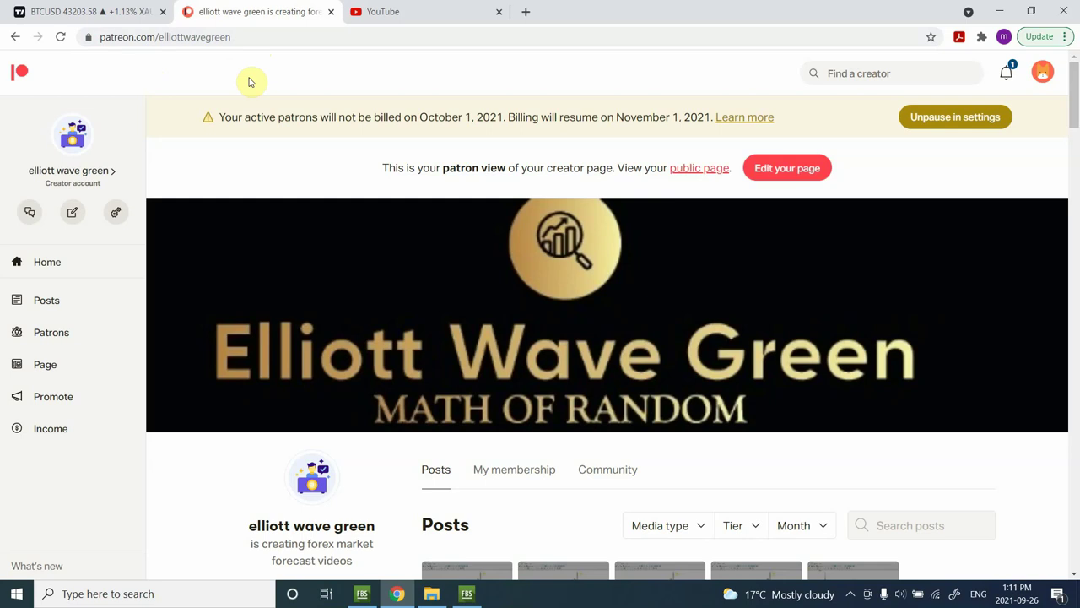
Leave the Patreon creator page for the BTCUSD TradingView chart tab.
click(66, 8)
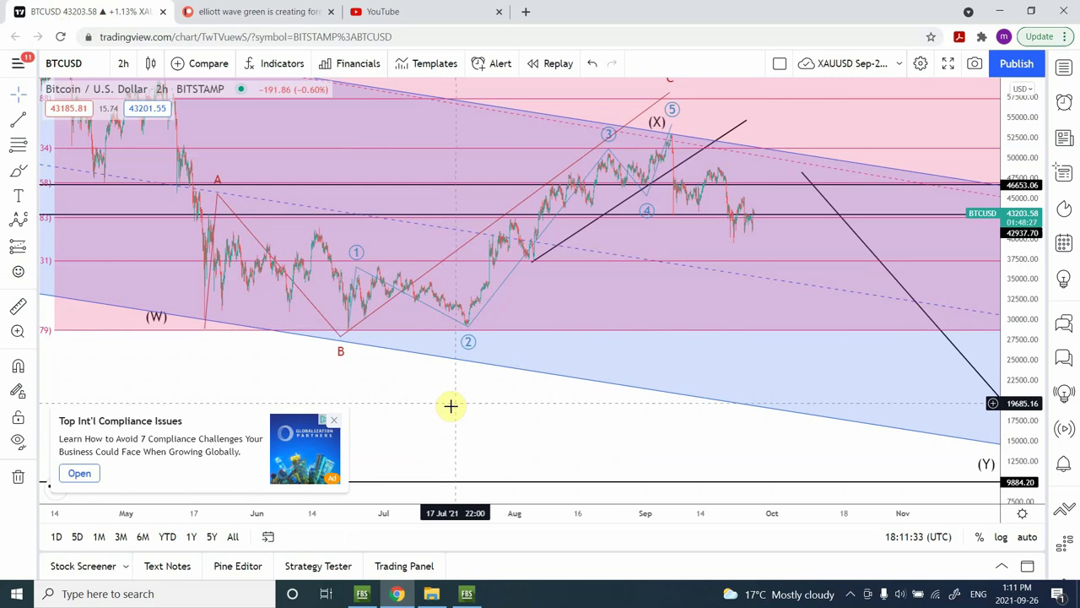
Dismiss the ad and the 'No ads on any chart' upsell, then bring up the interval list.
click(334, 428)
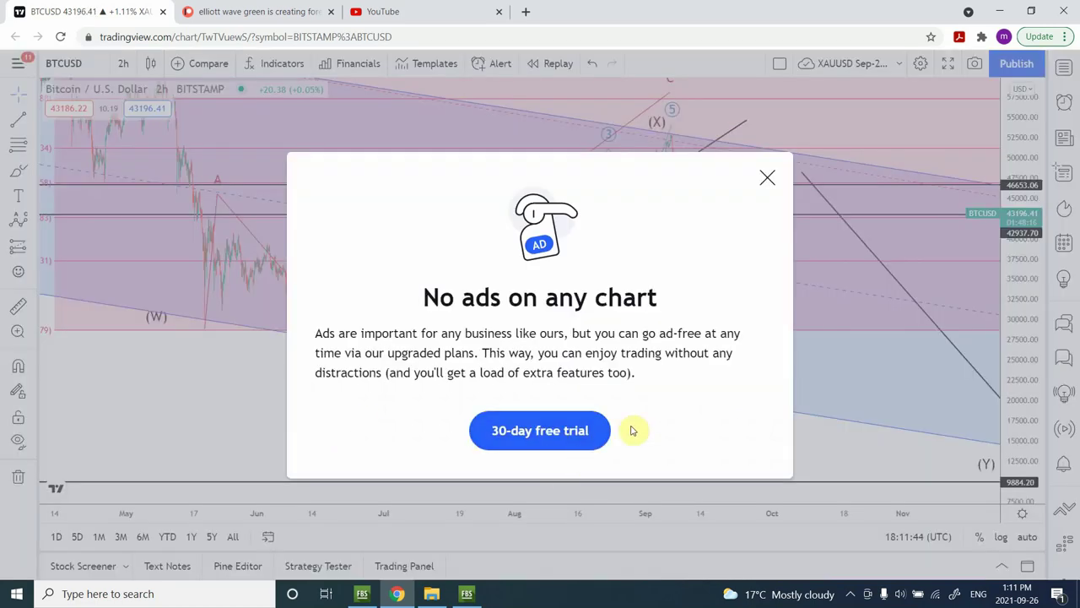
click(768, 179)
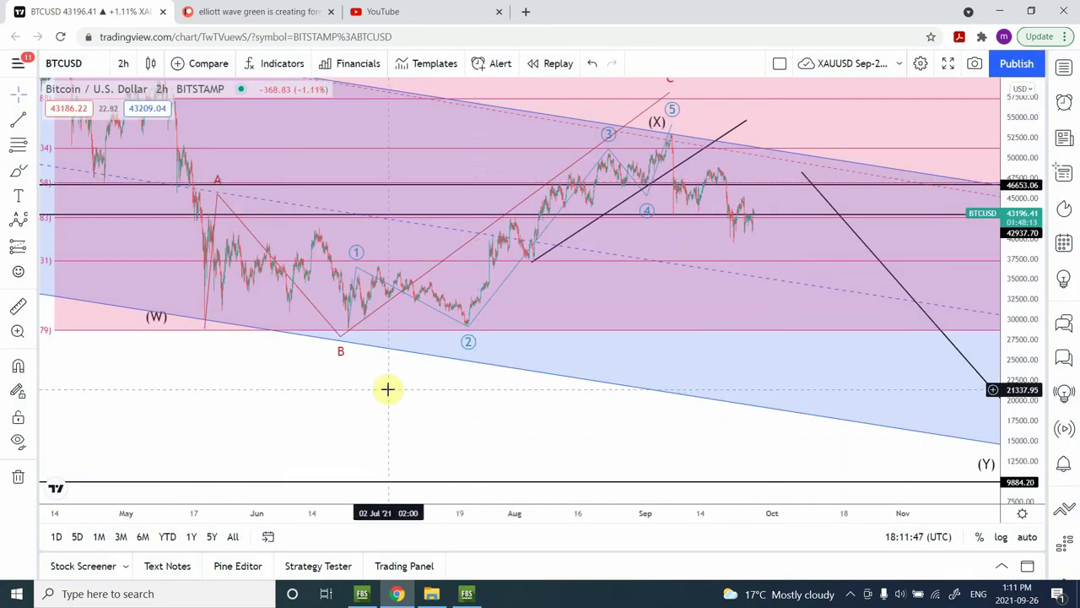
drag(388, 389, 424, 395)
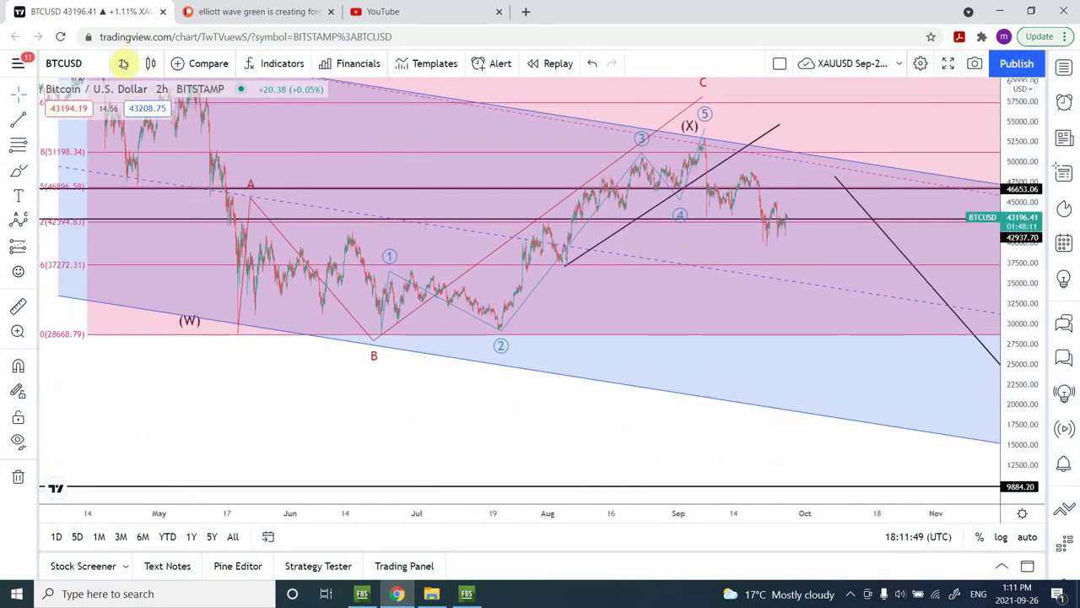
click(123, 64)
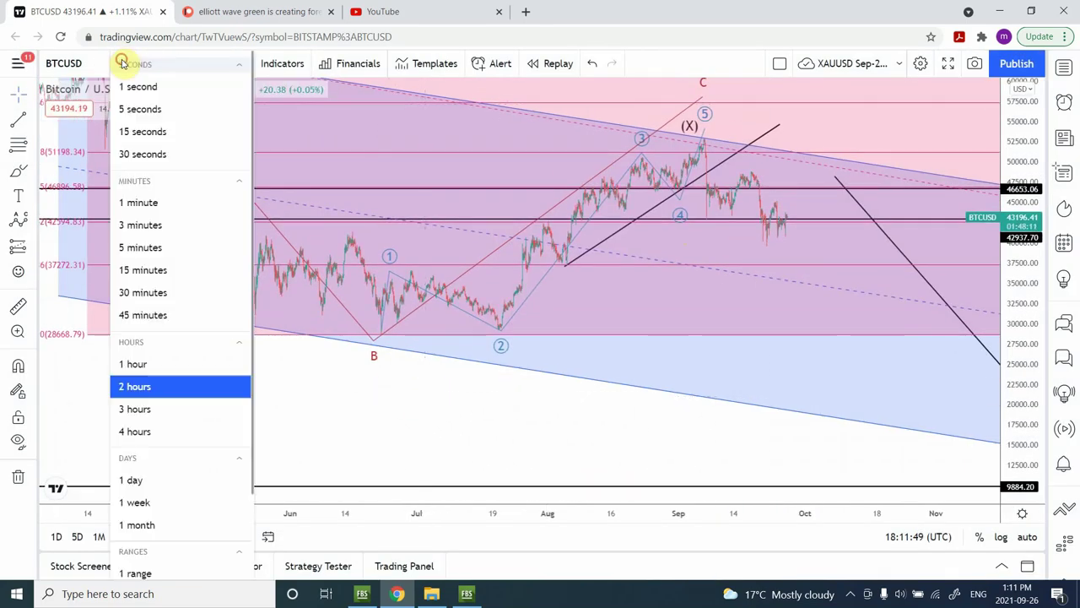
Put BTCUSD on the 1-day interval and zoom into the 2021 wave count with space on the right.
click(139, 482)
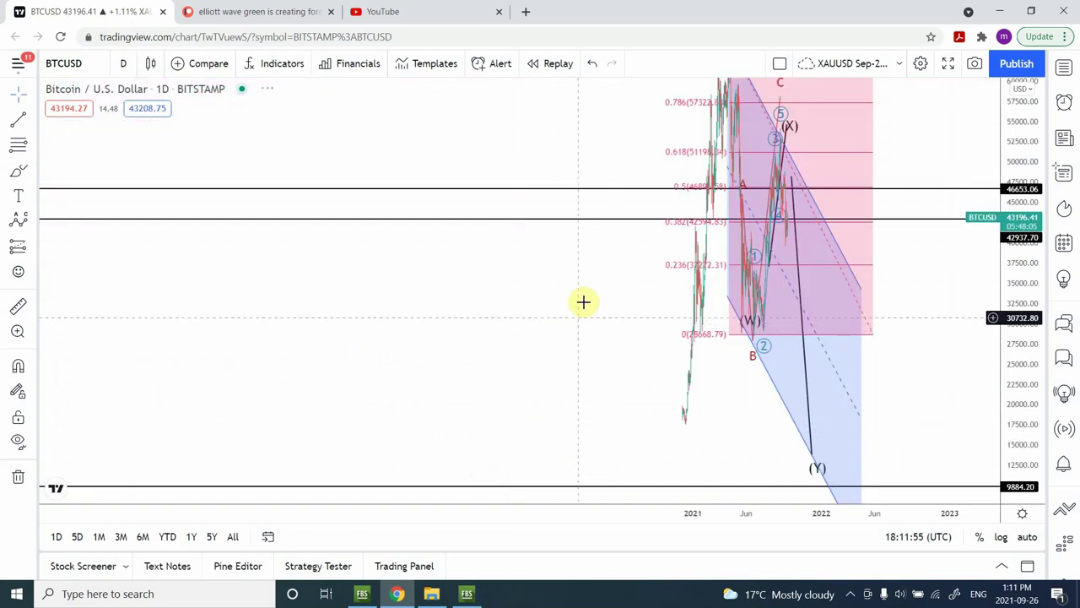
drag(606, 162, 498, 151)
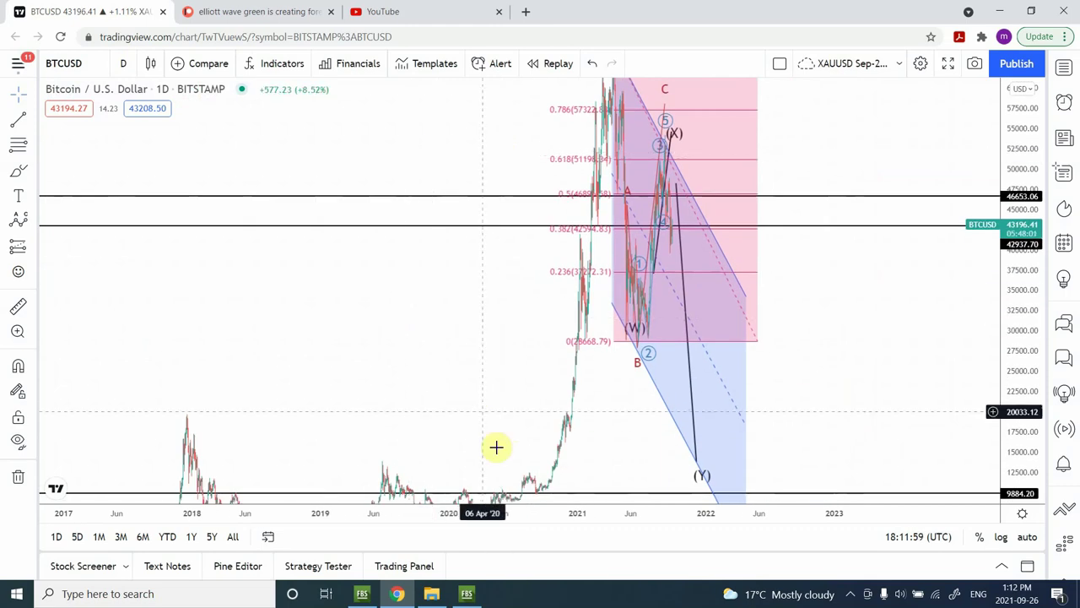
click(510, 473)
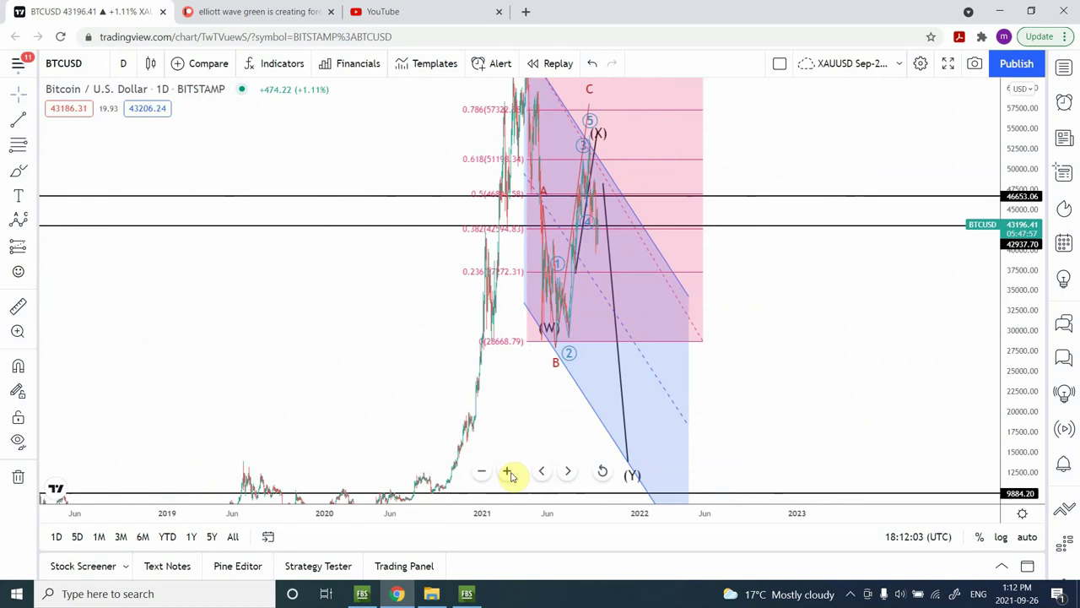
click(510, 471)
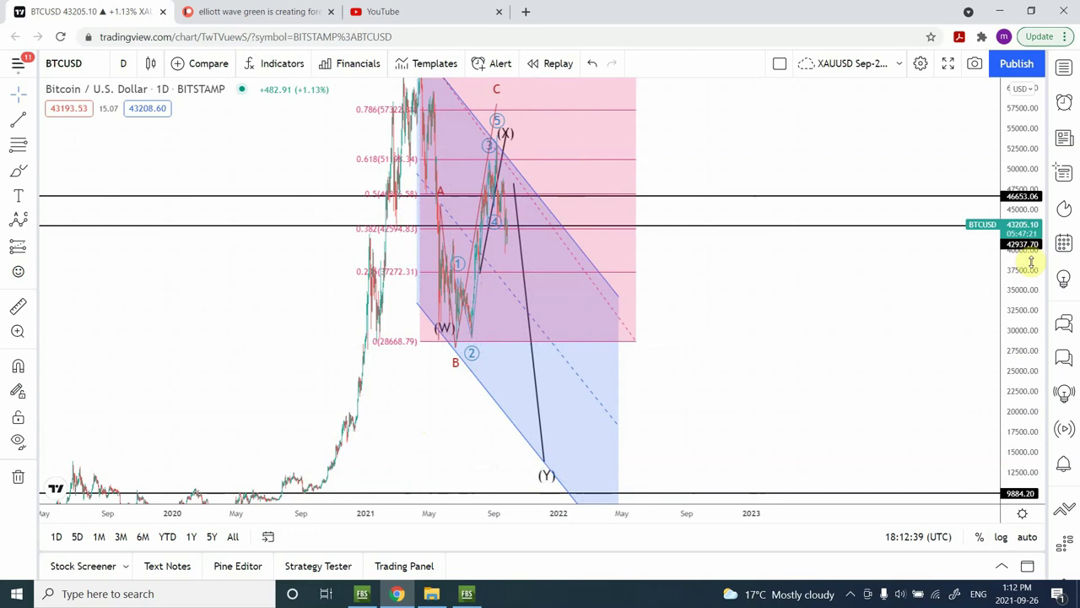
Frame April–December 2021 on the daily chart, with prices visible down to the 3935.21 line.
drag(1026, 278, 1032, 385)
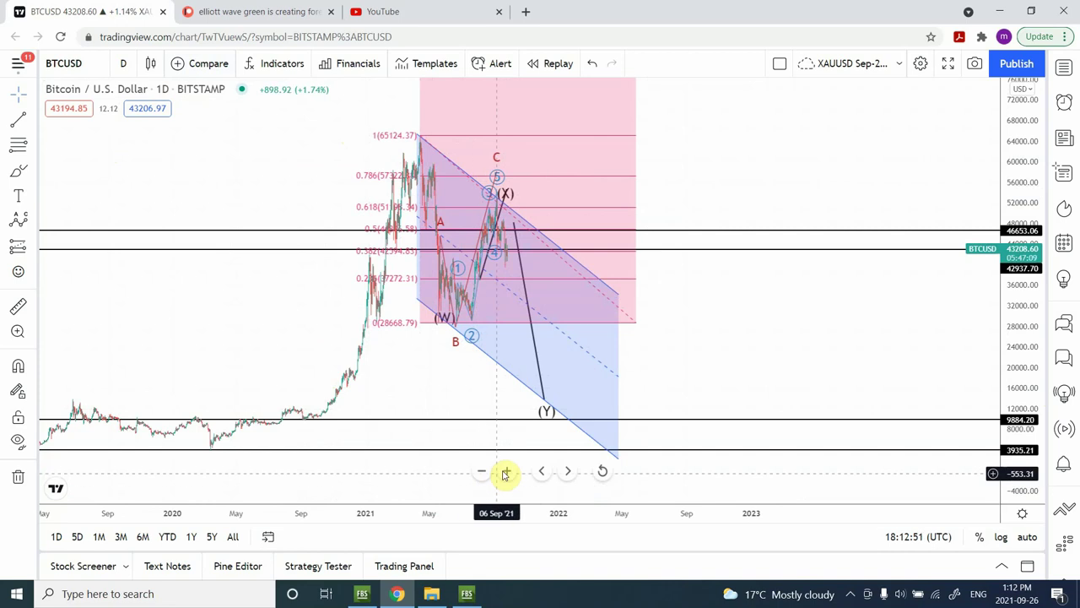
click(507, 473)
click(507, 473)
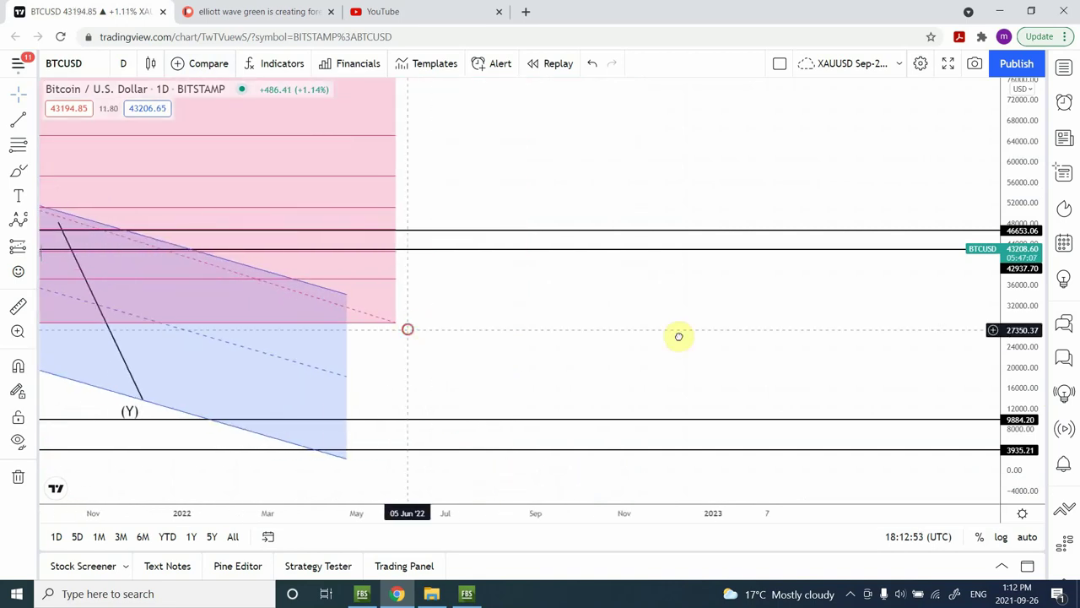
drag(678, 335, 849, 333)
mouse_move(545, 478)
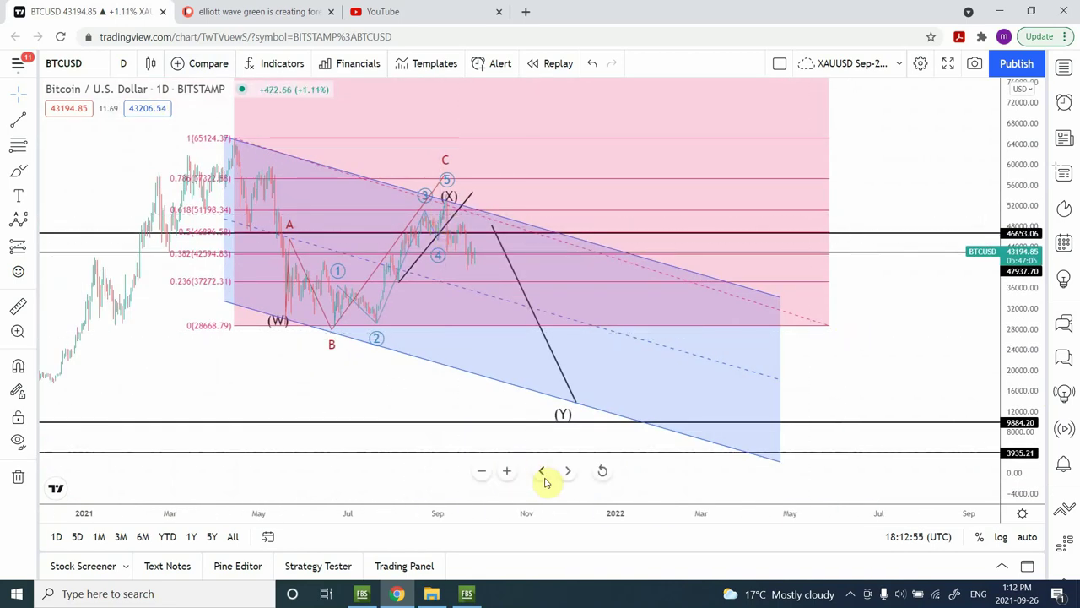
click(508, 472)
drag(433, 438, 273, 416)
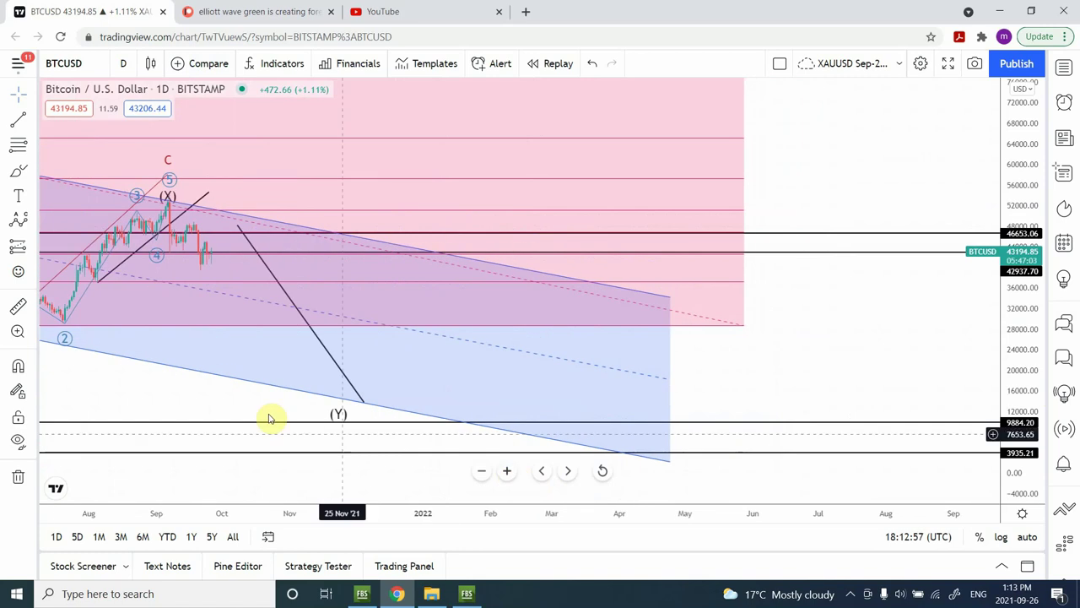
drag(169, 388, 632, 403)
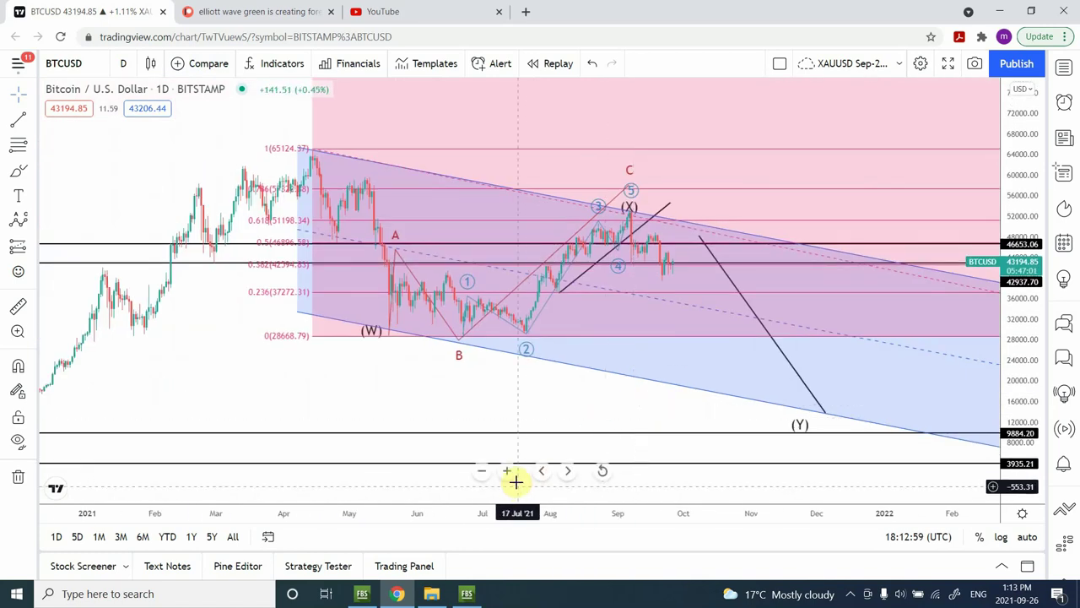
click(508, 472)
click(508, 473)
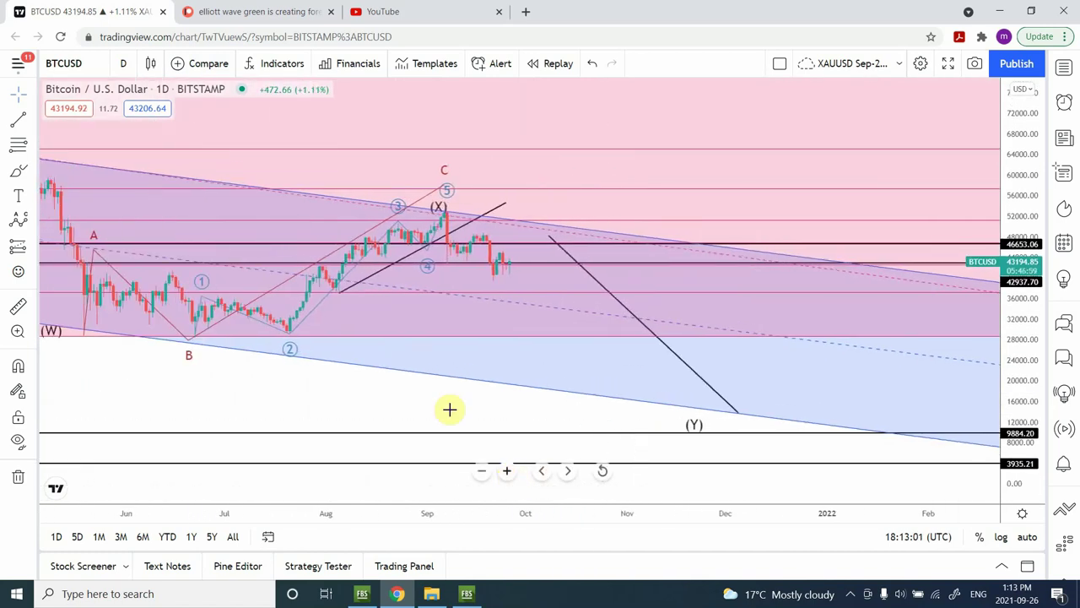
drag(426, 404, 684, 255)
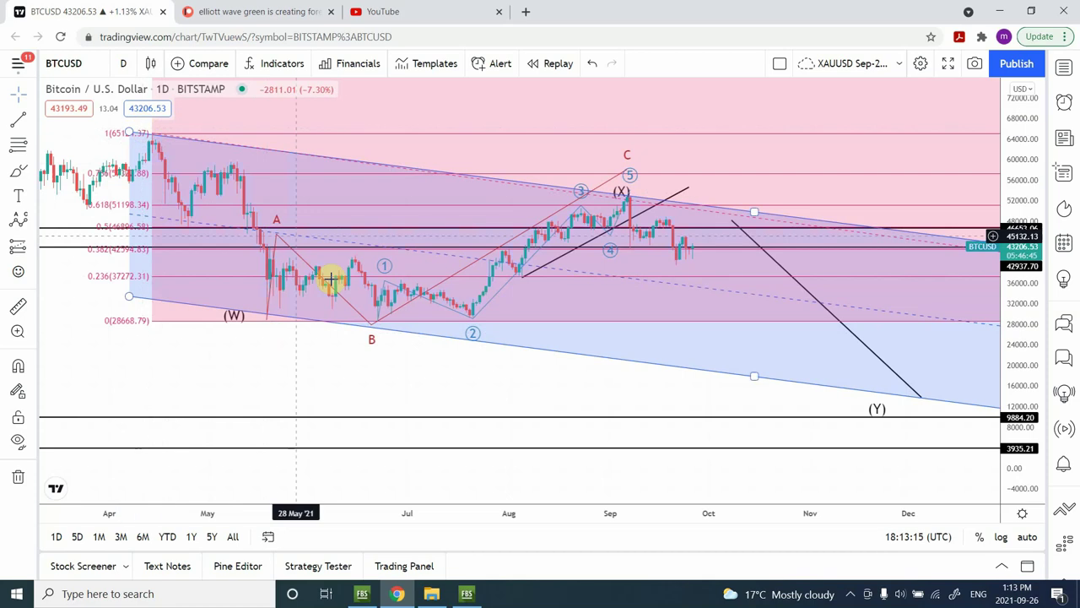
click(289, 310)
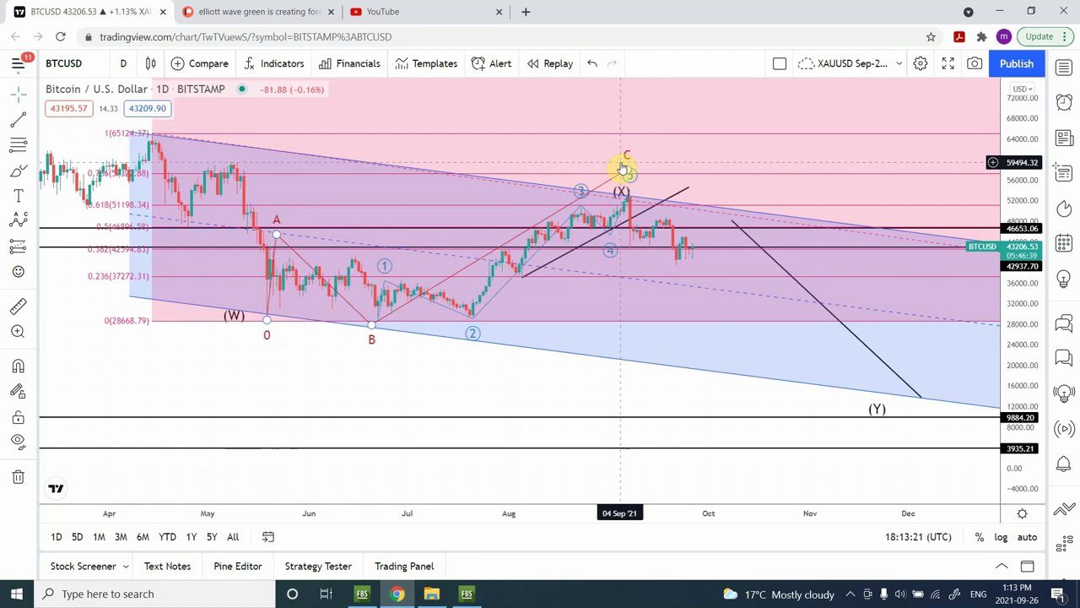
click(609, 157)
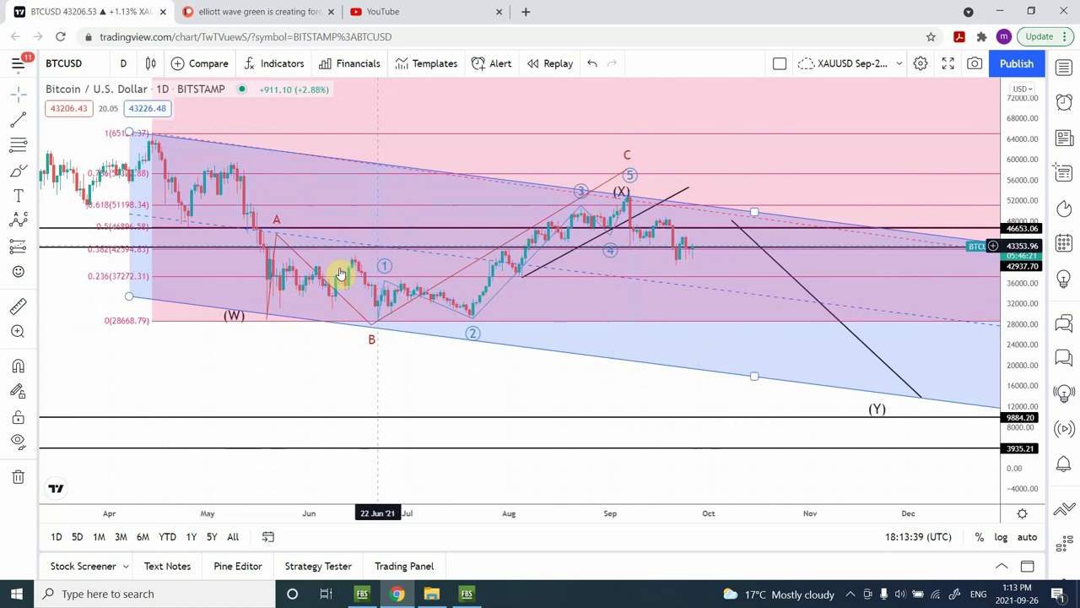
click(381, 329)
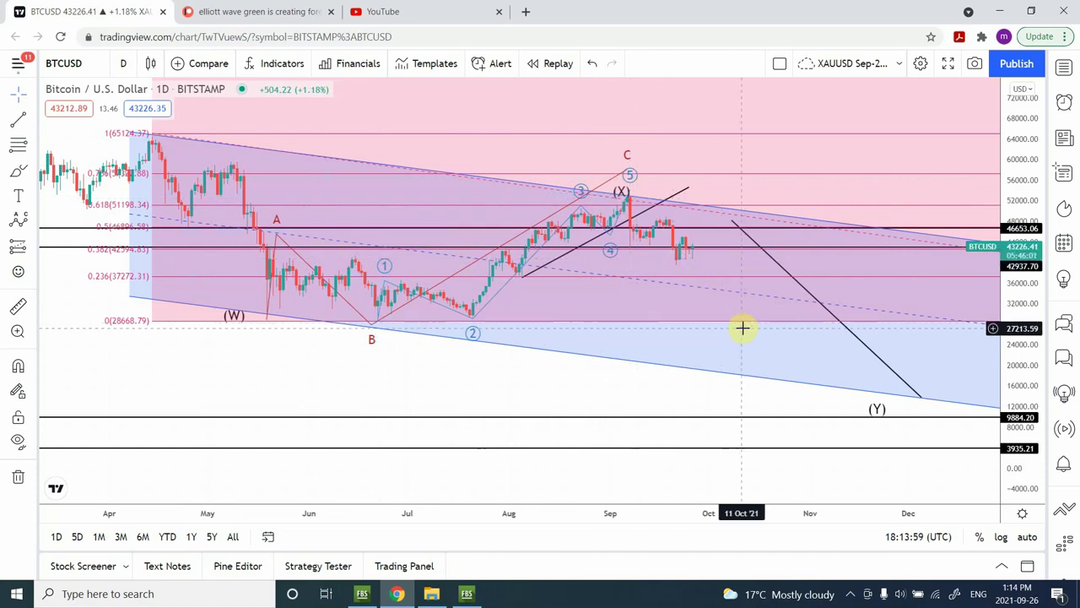
Switch the chart to the 4-hour interval and stretch the price scale.
click(123, 67)
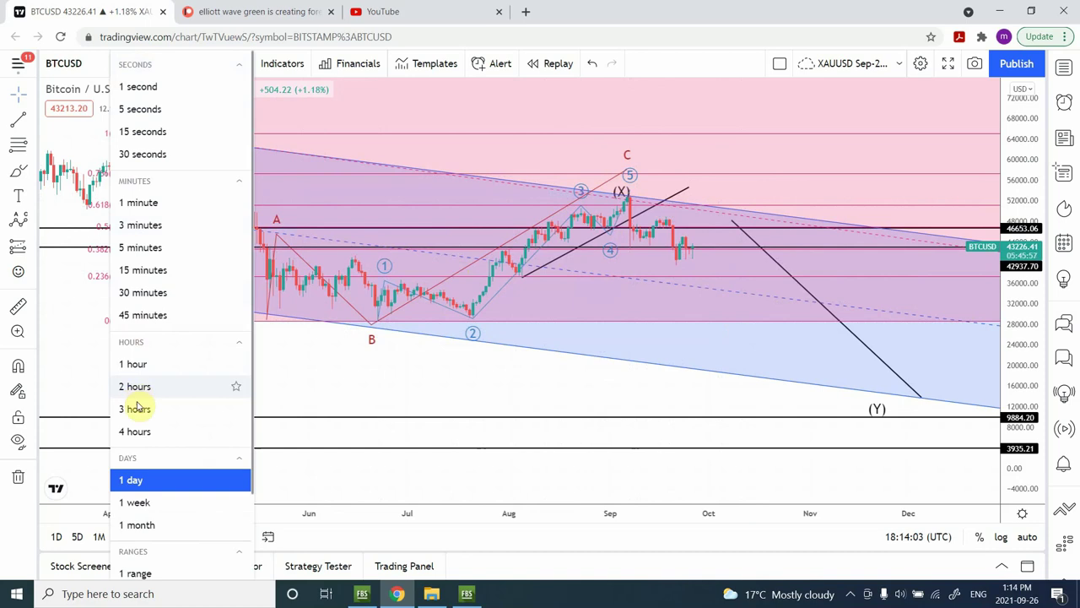
click(140, 432)
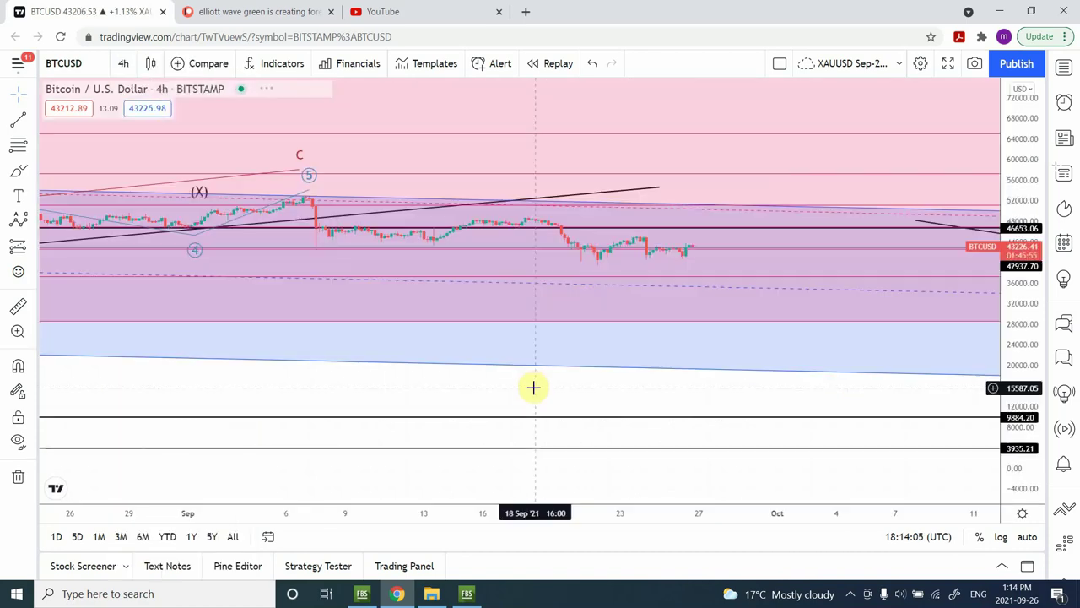
drag(1028, 325, 1039, 152)
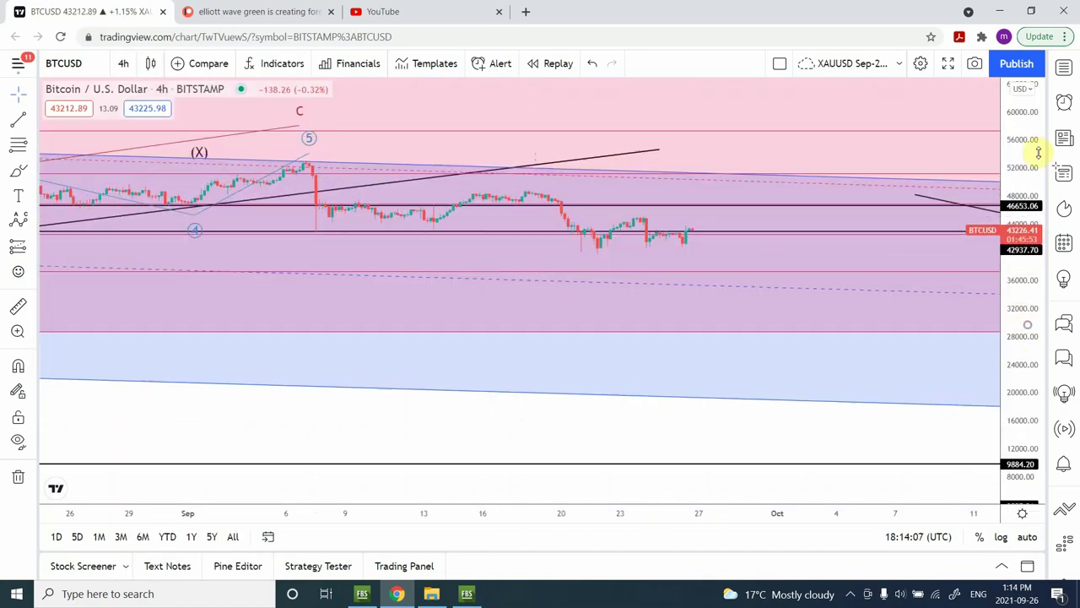
drag(1033, 371, 1032, 221)
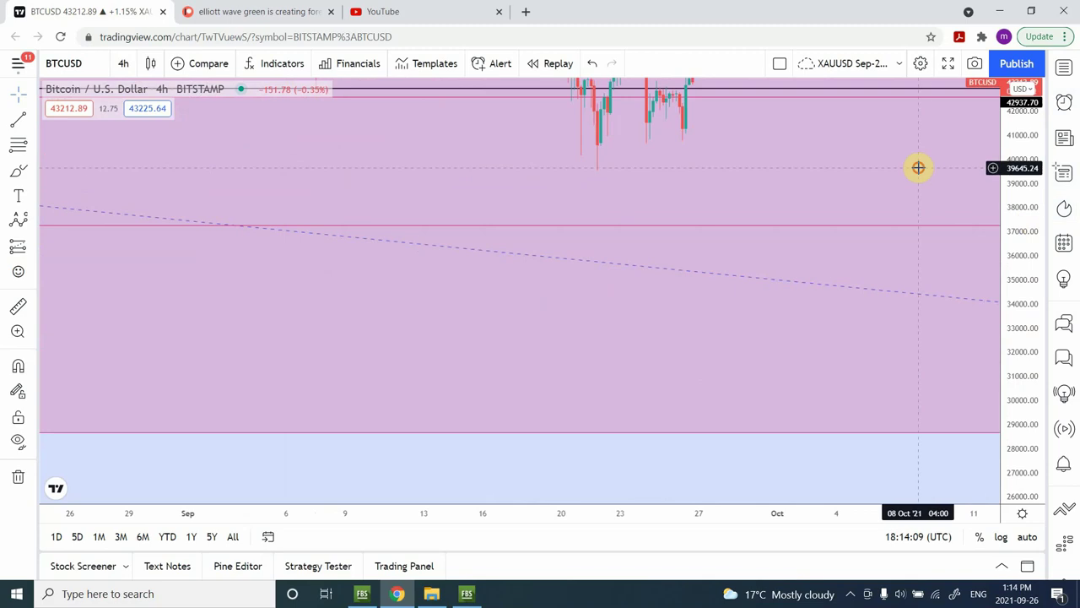
drag(918, 167, 926, 362)
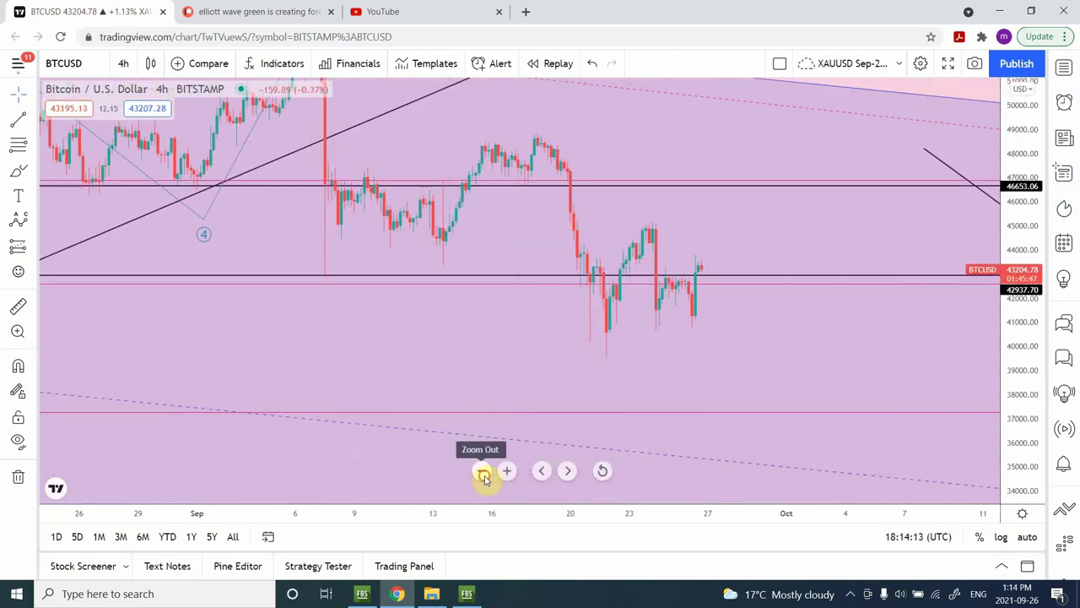
Frame the wave 3–5 labels, the (X) top near 52,900 and the September candles.
click(483, 475)
click(483, 475)
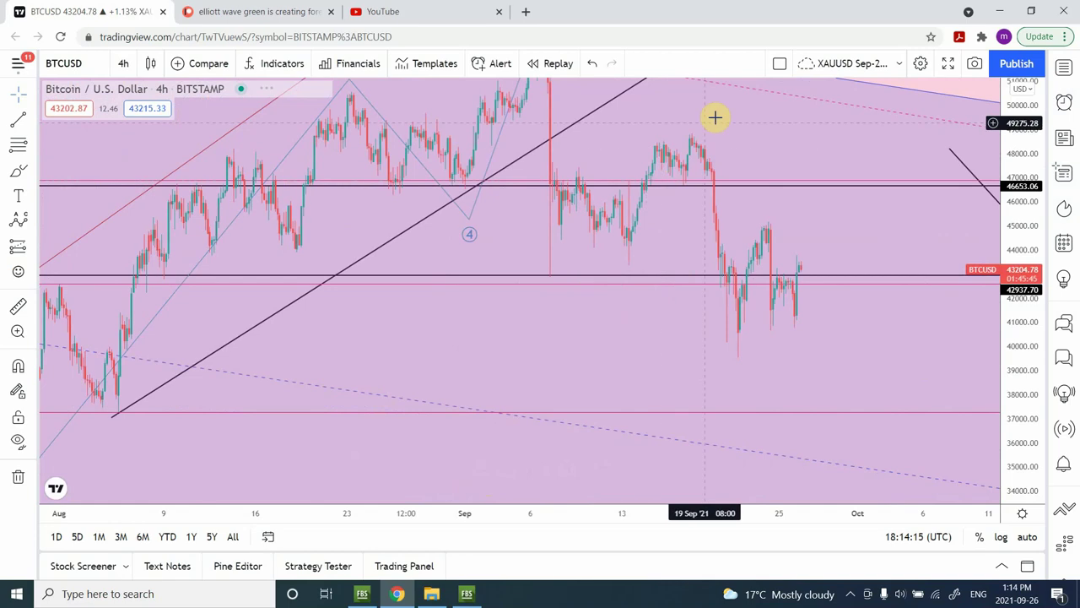
drag(714, 117, 673, 253)
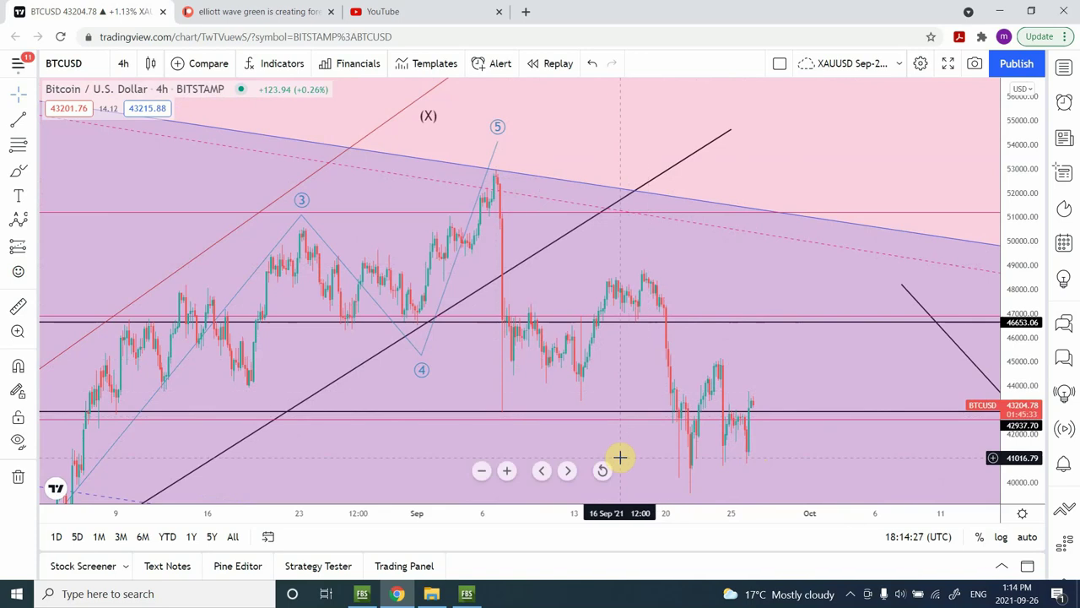
drag(617, 455, 639, 180)
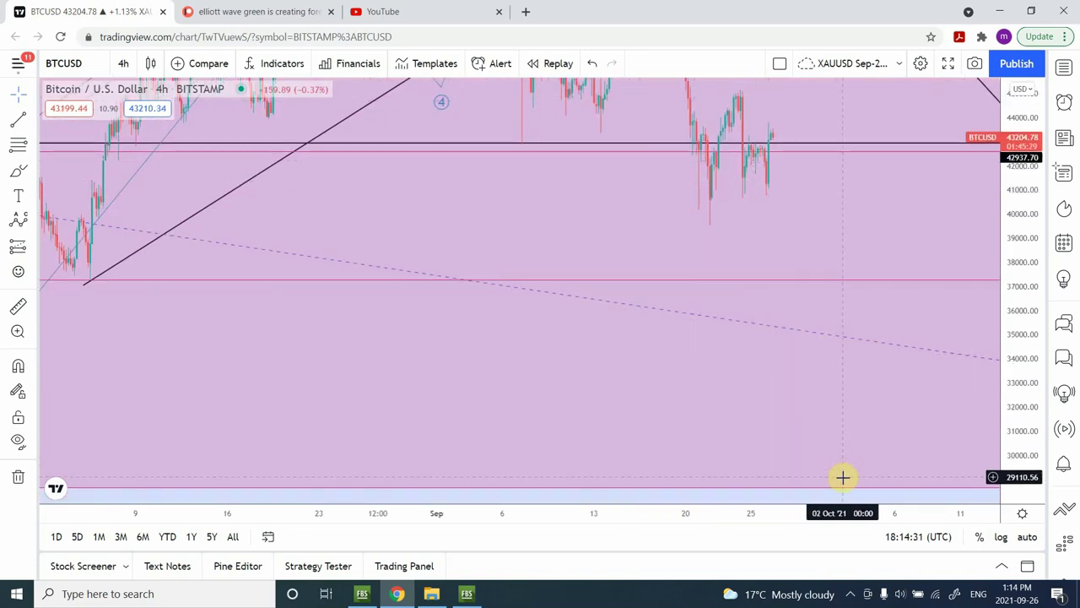
drag(345, 338, 525, 492)
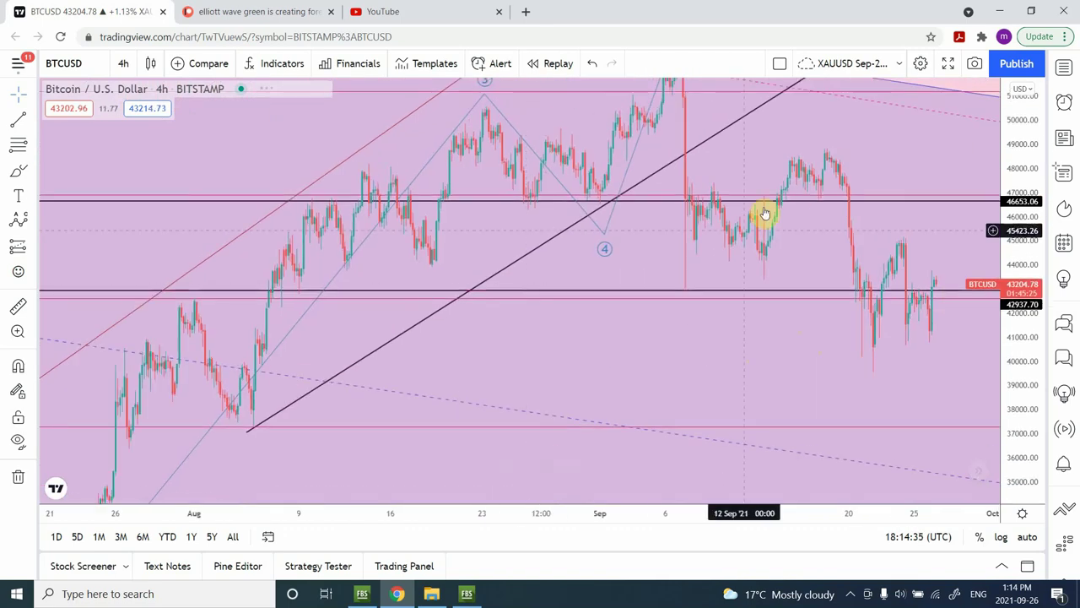
drag(767, 123, 676, 253)
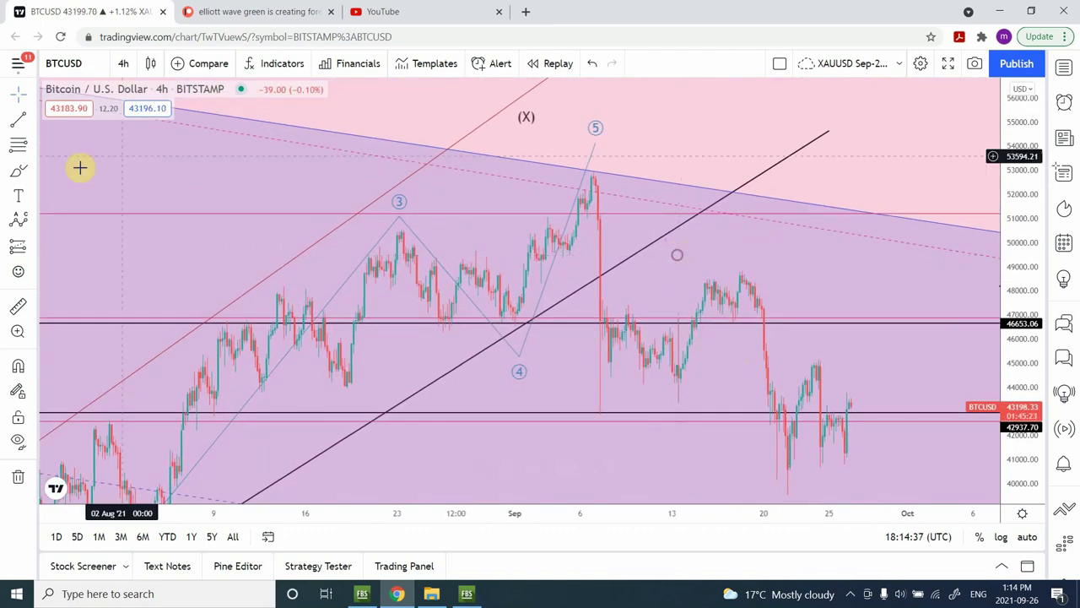
Draw an ABC correction from the wave 5 peak: A at the early-September low, B at the mid-September high.
click(17, 221)
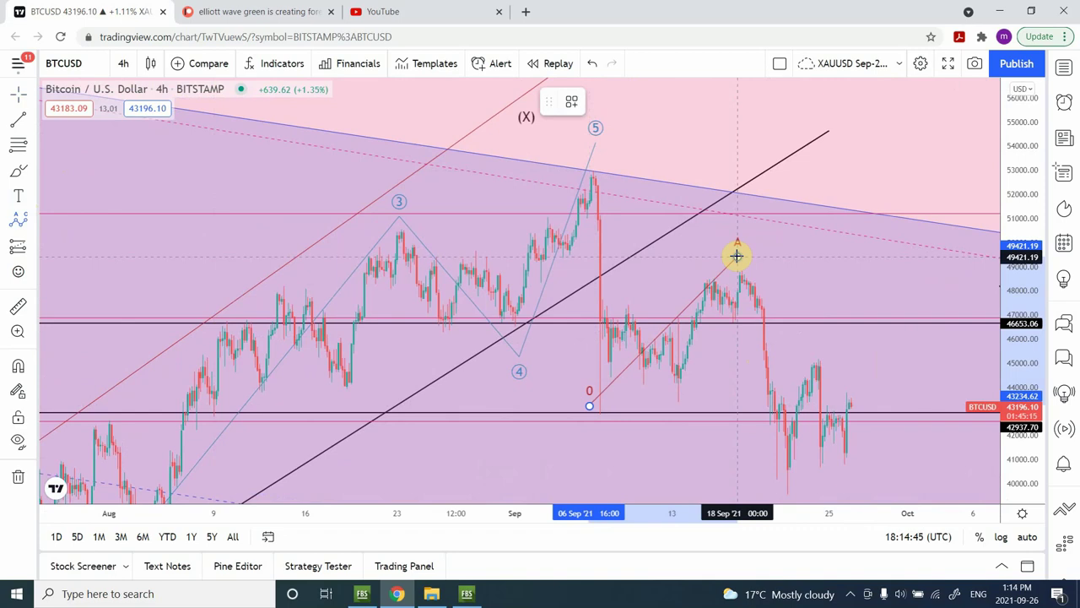
click(736, 266)
click(747, 389)
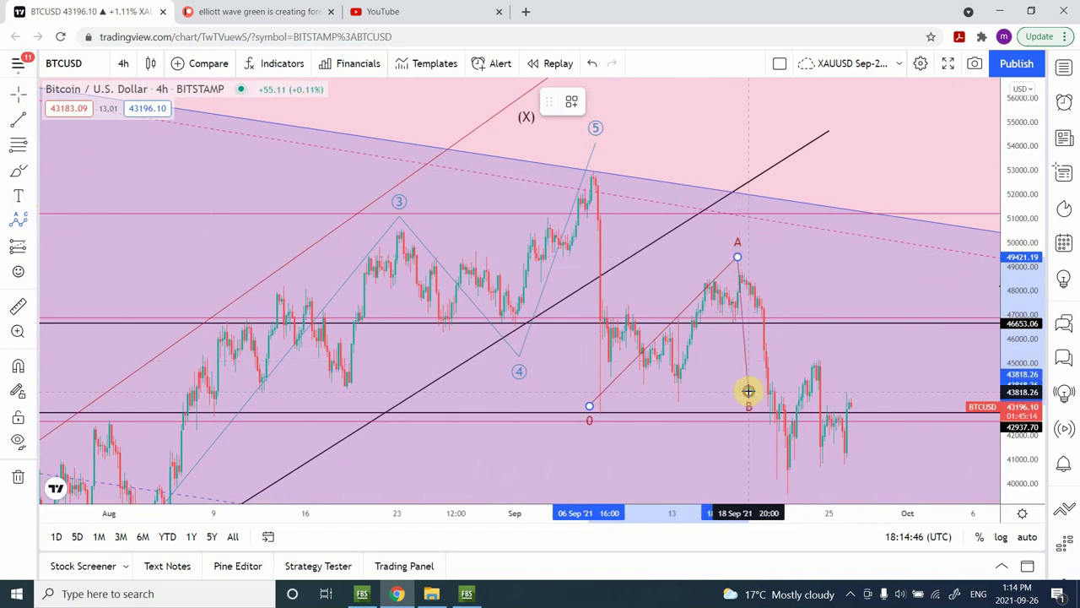
click(802, 355)
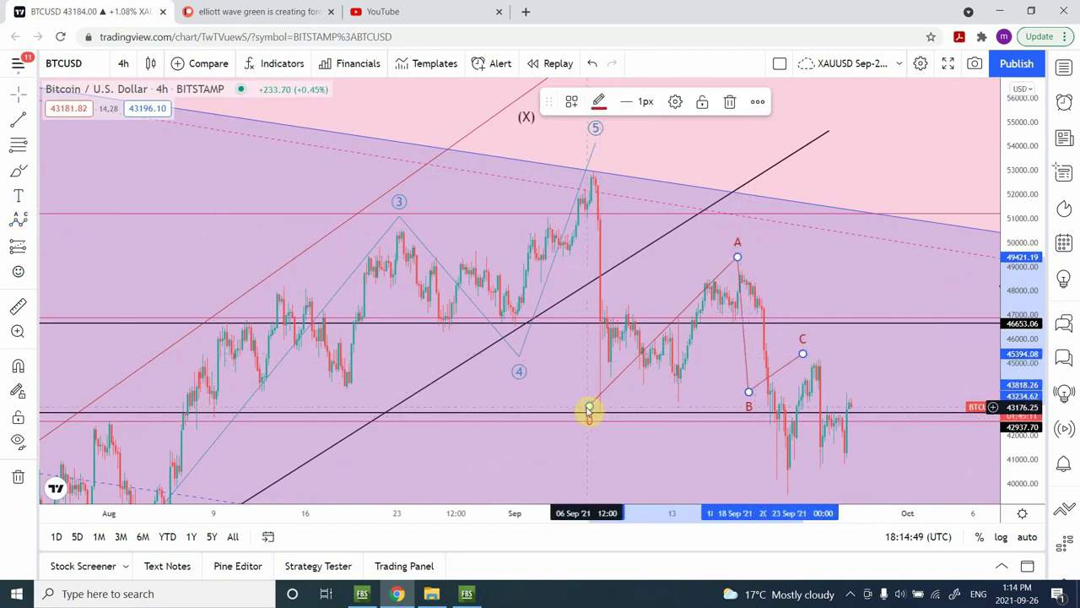
drag(589, 406, 595, 163)
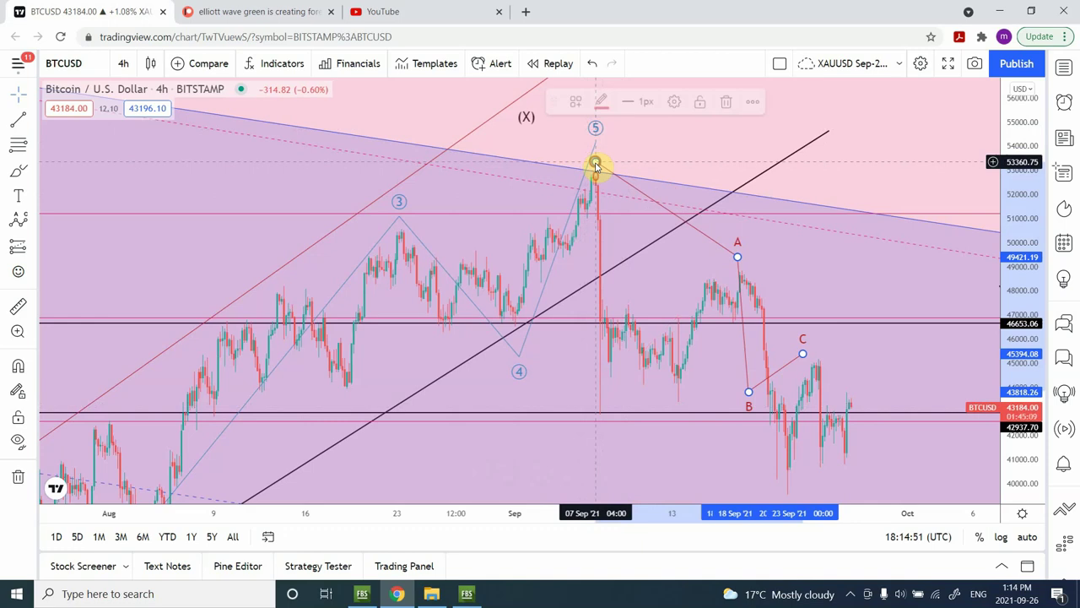
drag(633, 349, 593, 408)
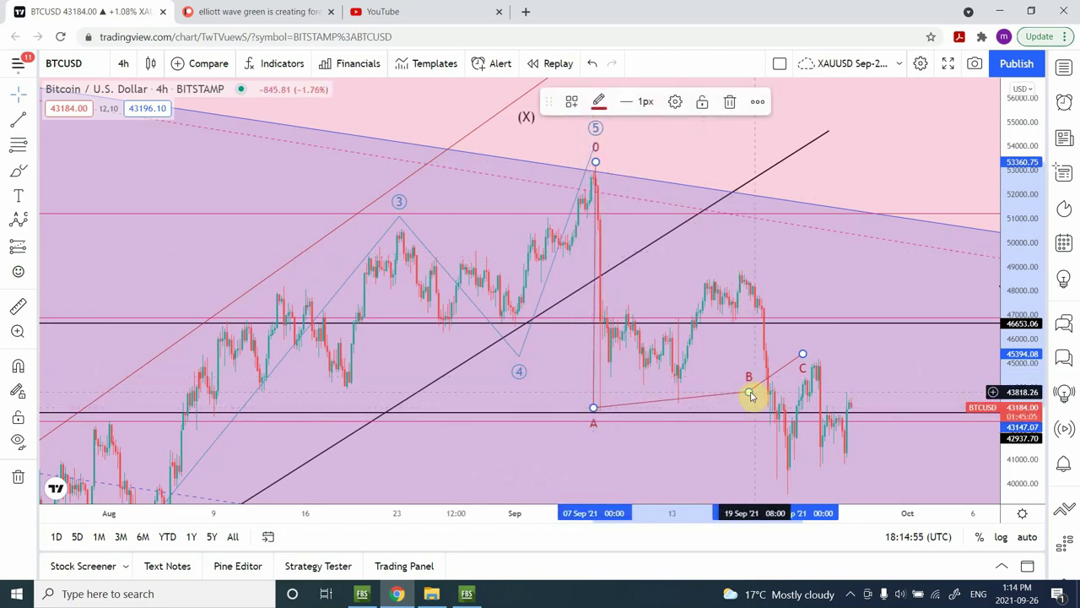
drag(750, 393, 739, 267)
Pull the correction's C point down to about 29,000 in late September.
drag(1021, 194, 1008, 397)
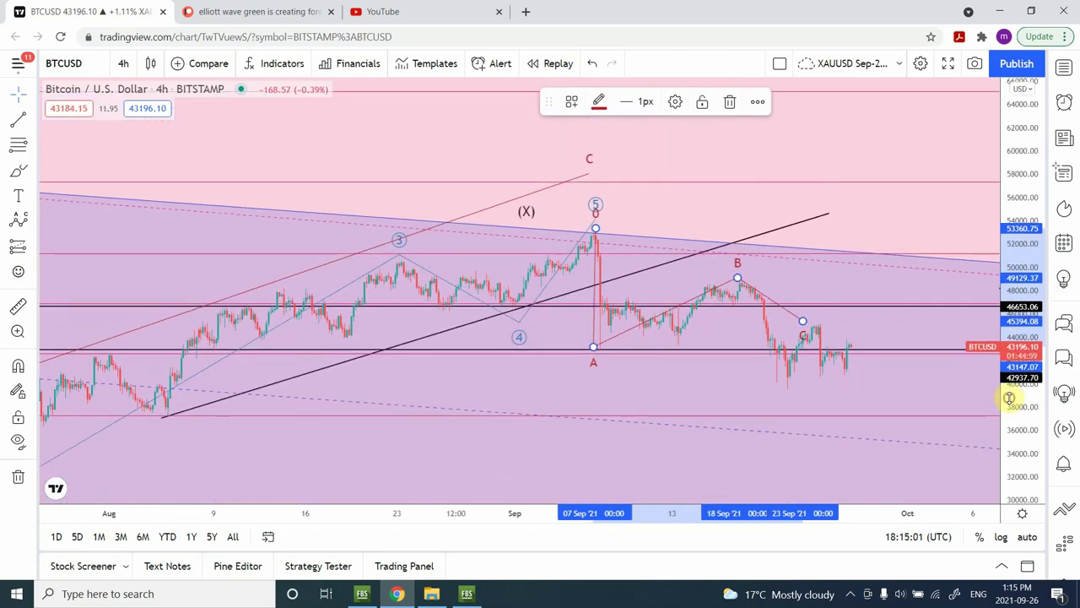
drag(379, 436, 457, 330)
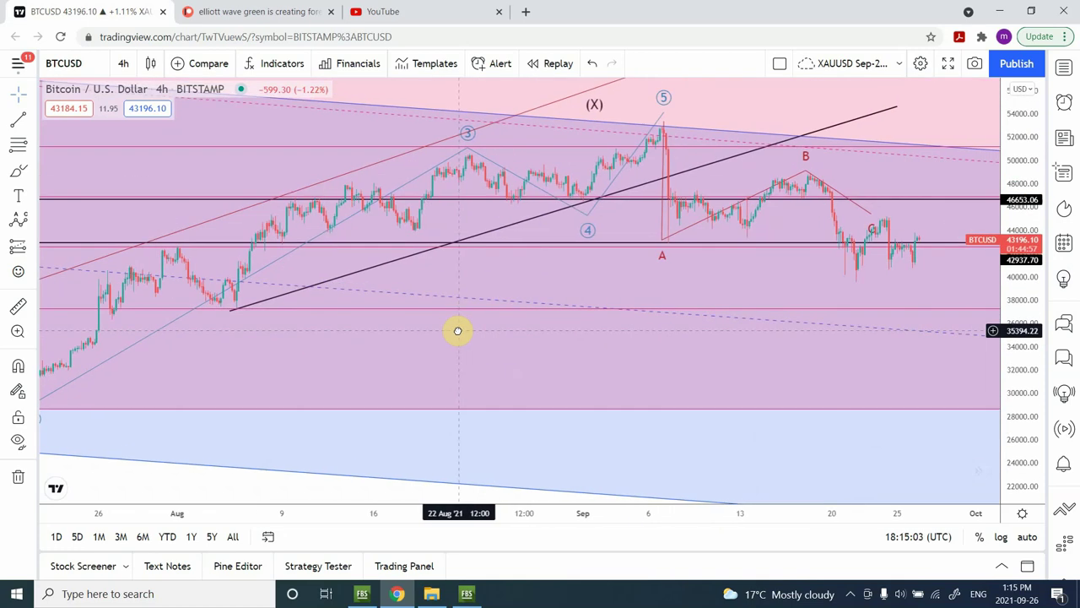
click(874, 221)
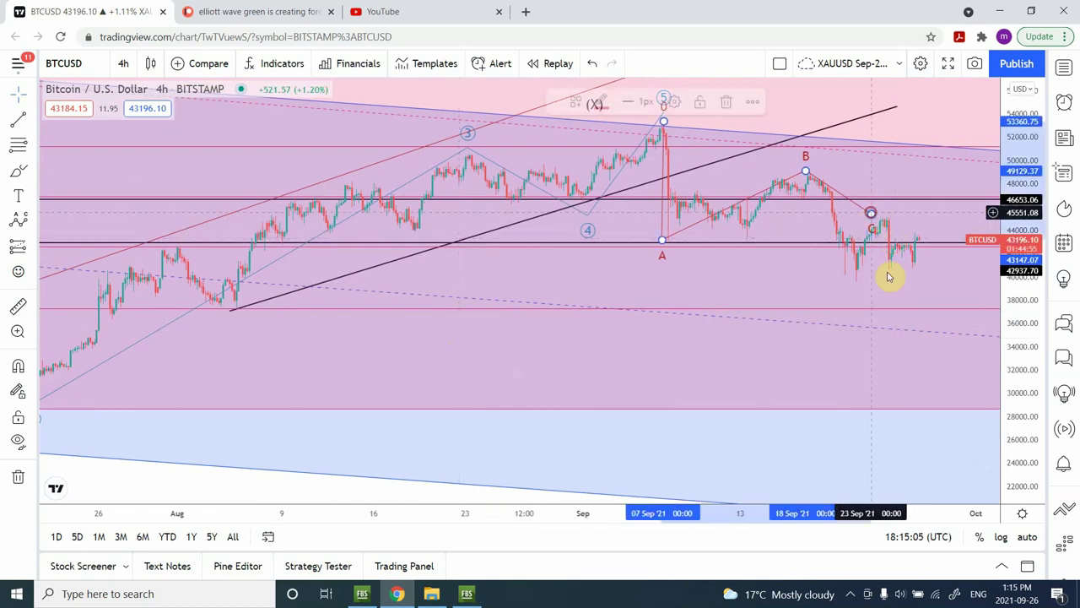
mouse_move(888, 276)
mouse_down()
mouse_move(930, 408)
mouse_move(977, 407)
mouse_up()
click(820, 359)
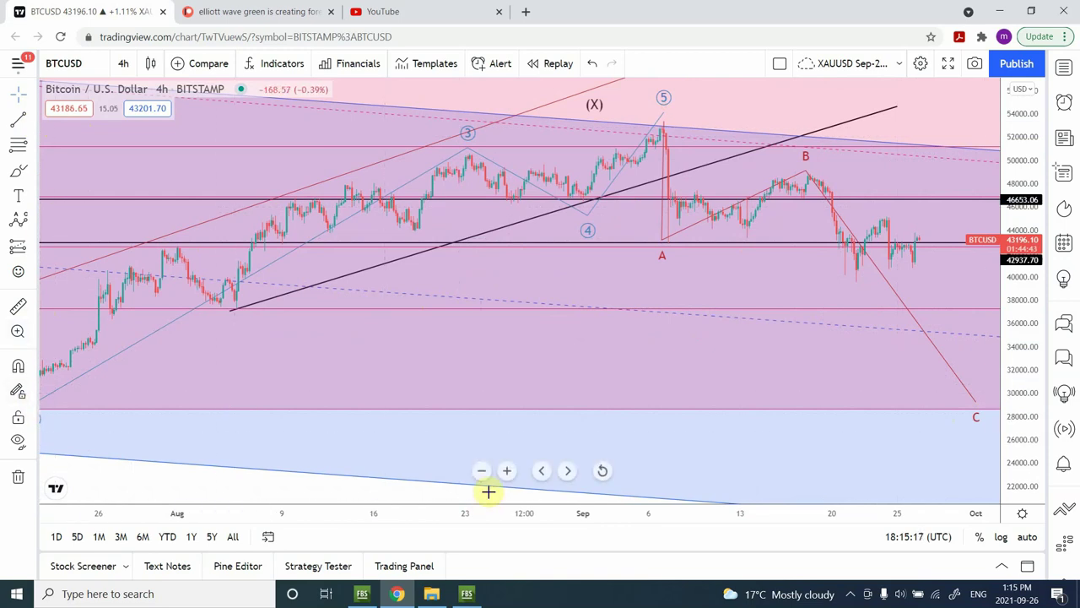
Show June through October, from the (W) wave to the C low near 29,000.
click(481, 475)
click(481, 475)
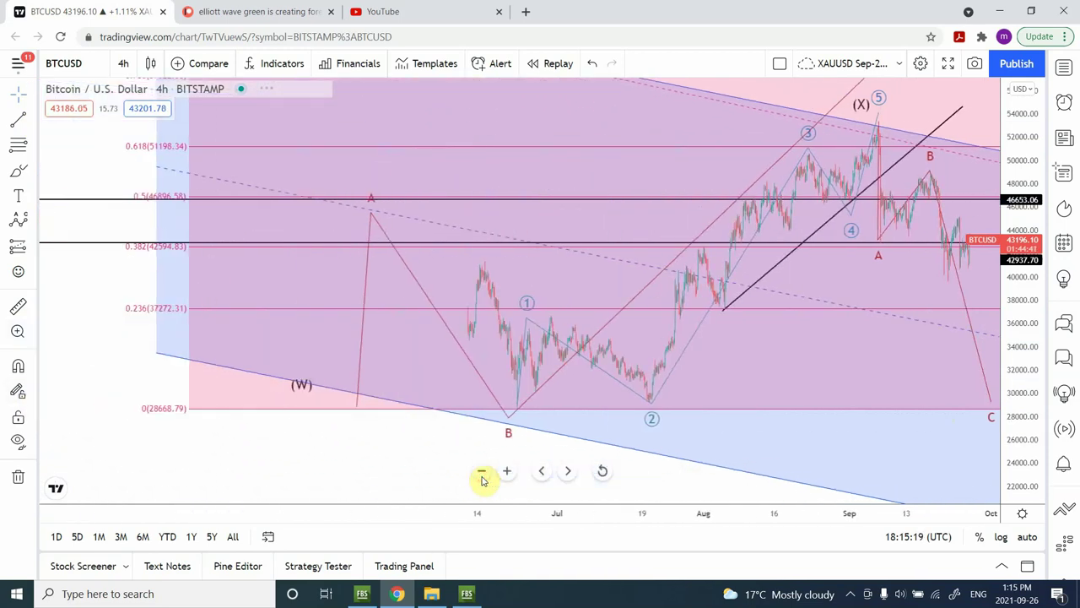
drag(797, 330, 615, 306)
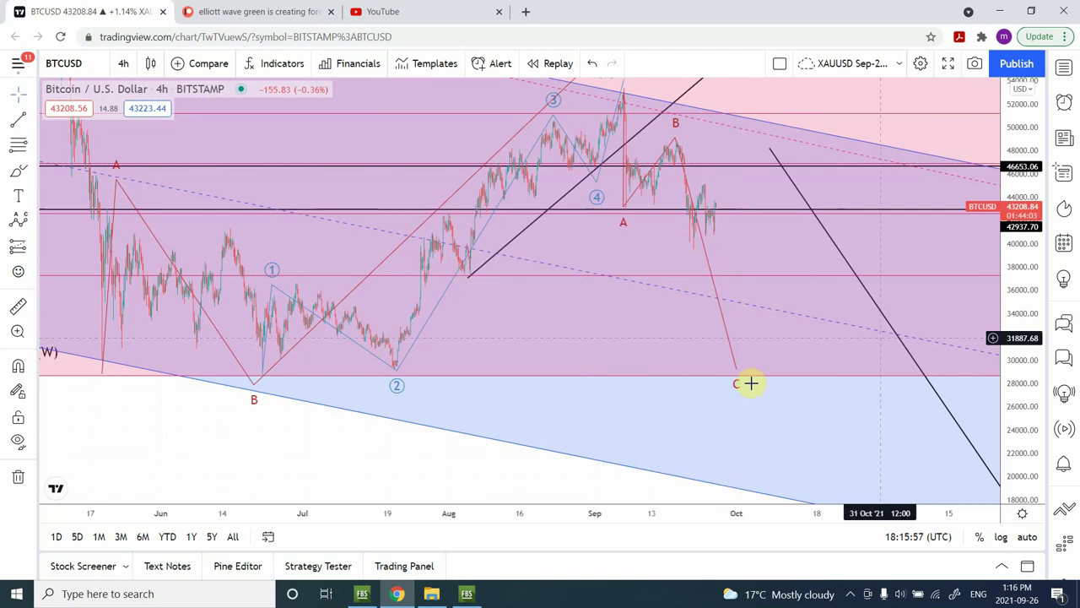
Return to the 1-day interval and auto-scale prices to show the projected drop toward (Y).
click(124, 65)
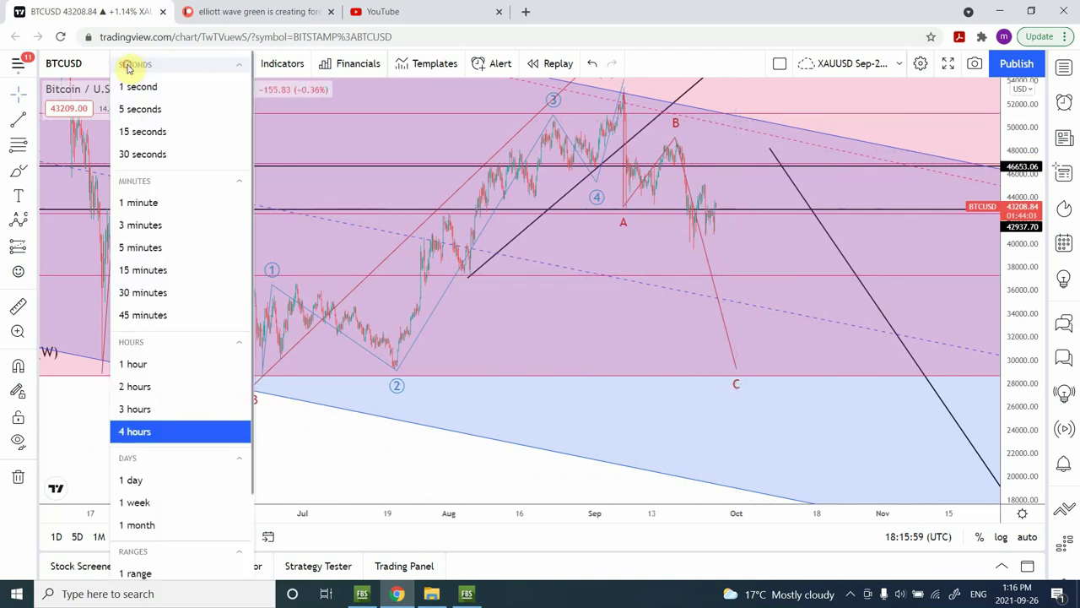
click(137, 481)
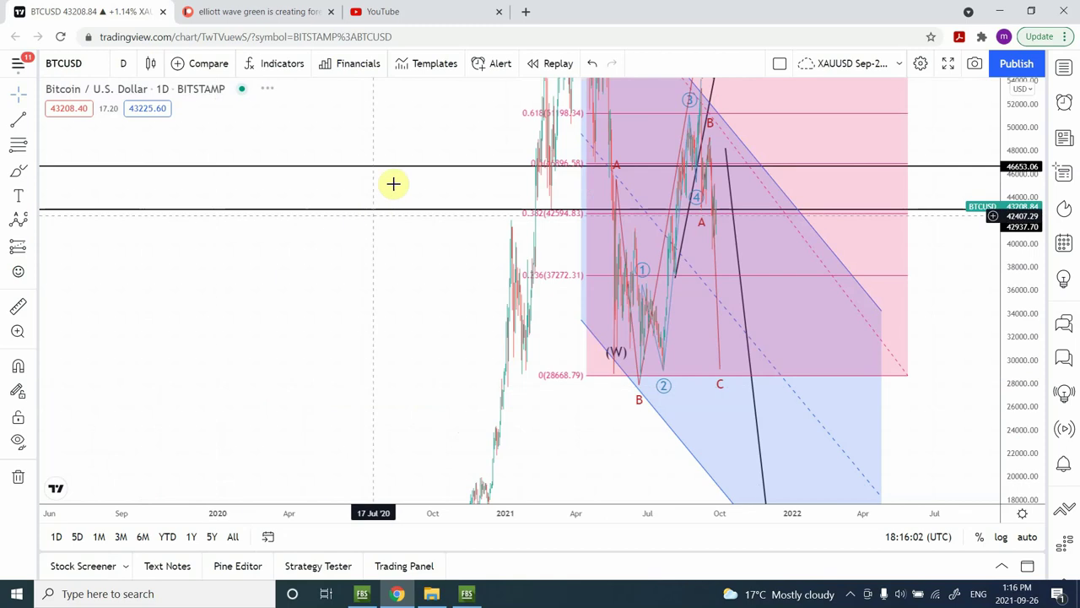
drag(422, 135, 362, 280)
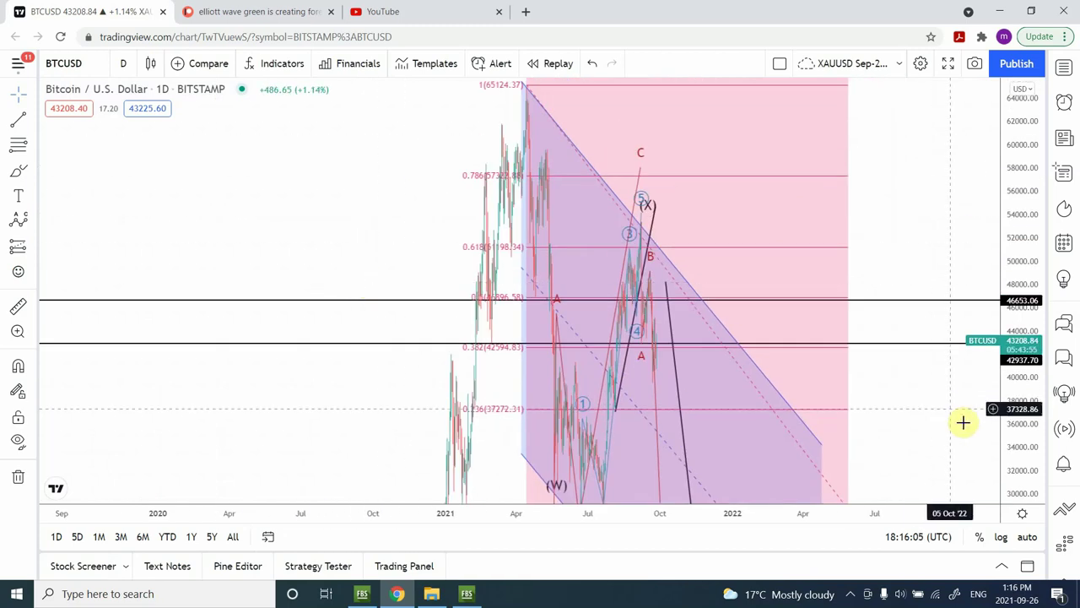
drag(1031, 238, 1029, 379)
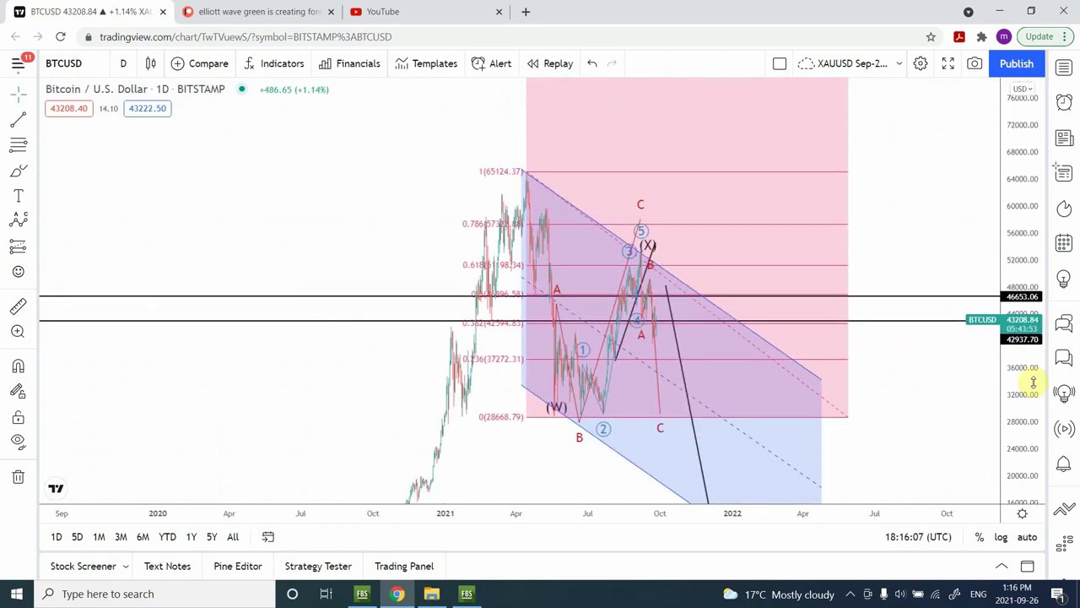
click(1028, 538)
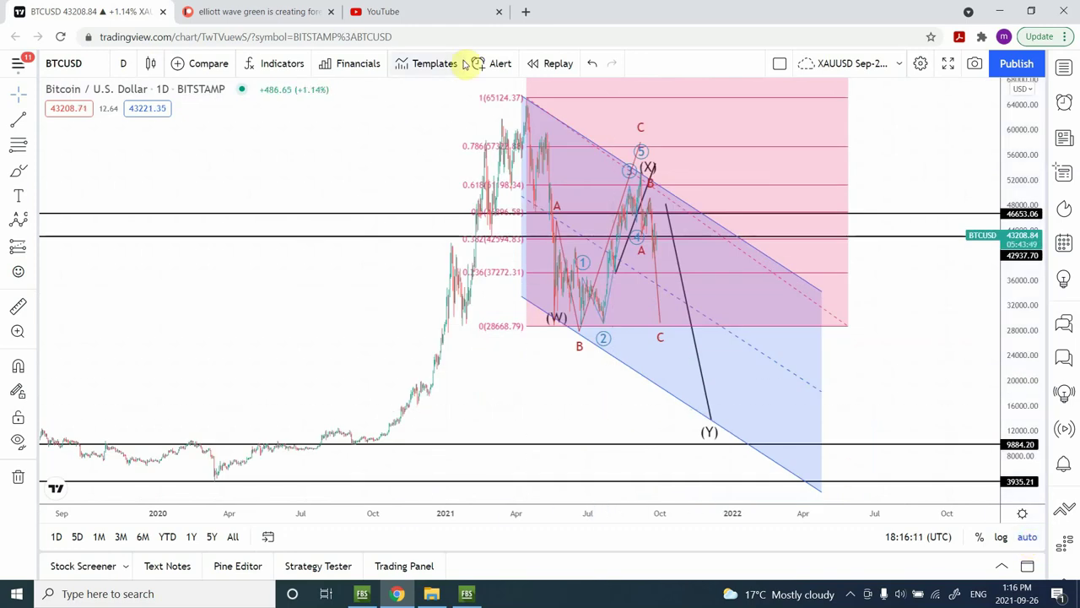